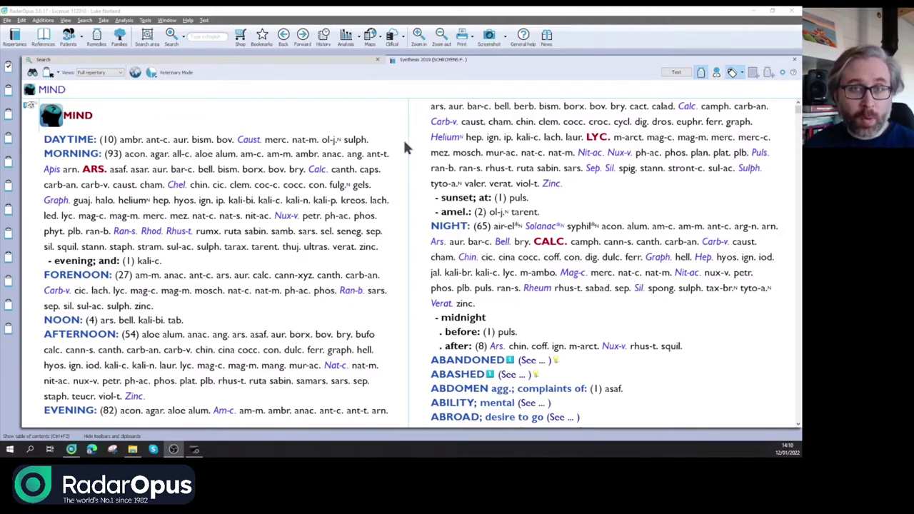
# Search only the provings for 'nr' and show the Bocock Proving of Aspartame matches.
pyautogui.click(320, 65)
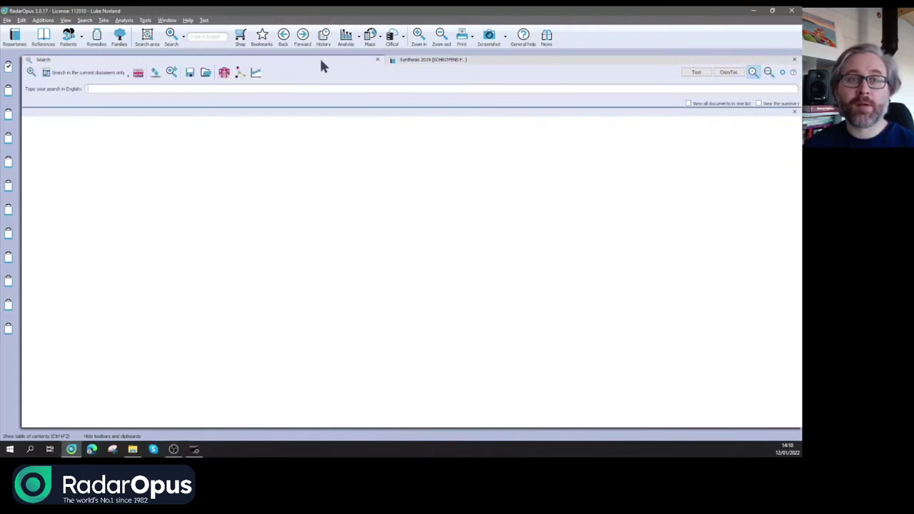
pyautogui.click(70, 76)
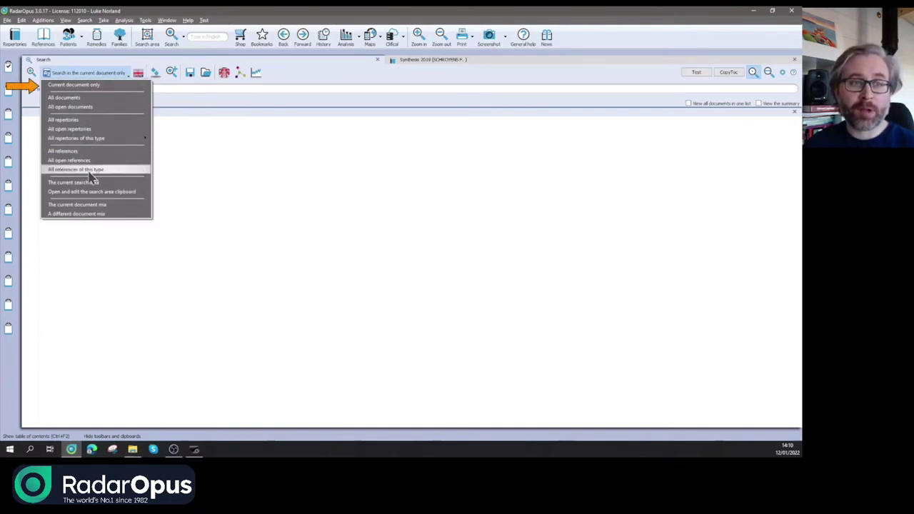
pyautogui.moveTo(75, 169)
pyautogui.click(172, 206)
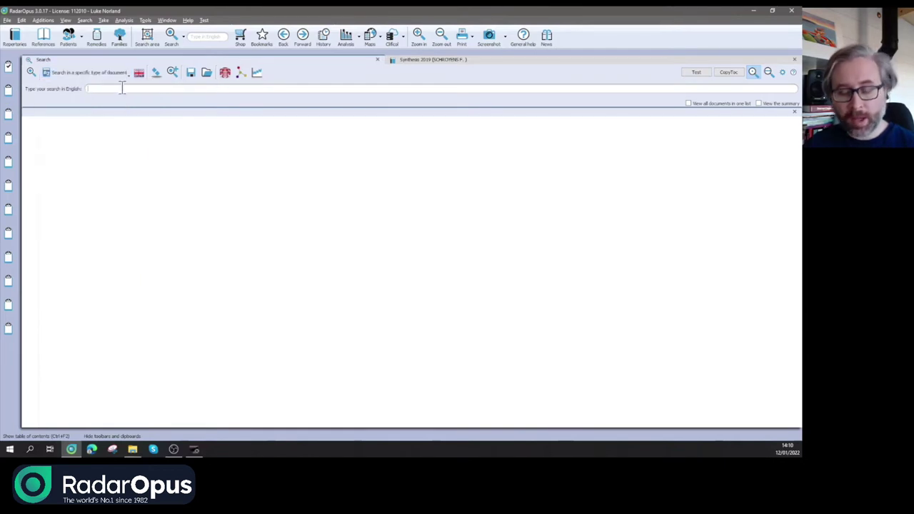
pyautogui.write('n')
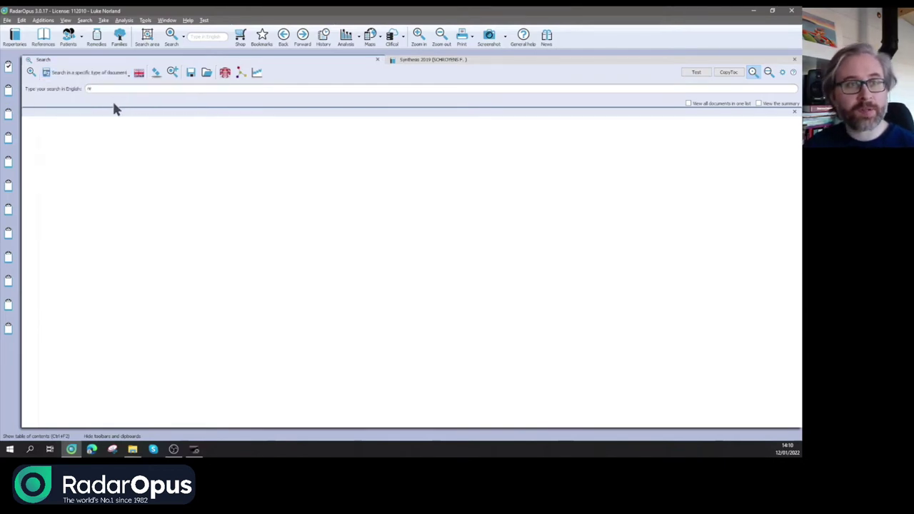
pyautogui.click(32, 71)
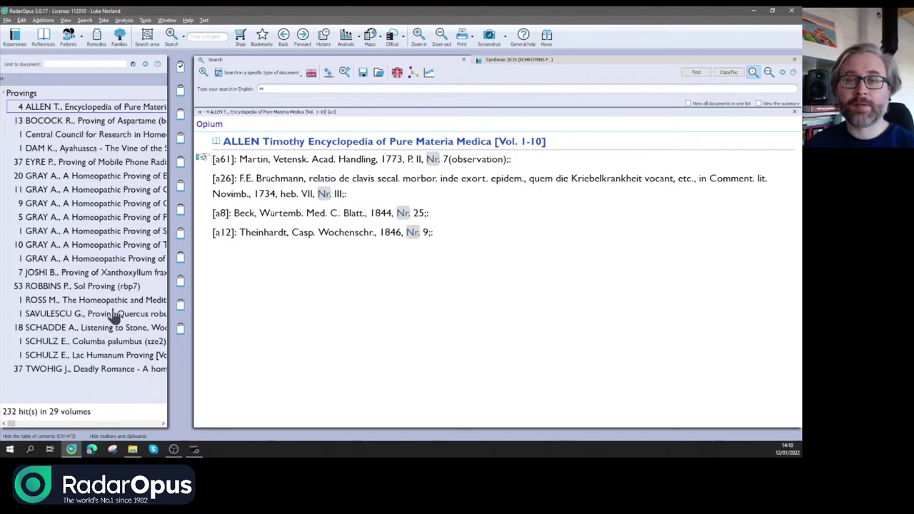
pyautogui.click(96, 122)
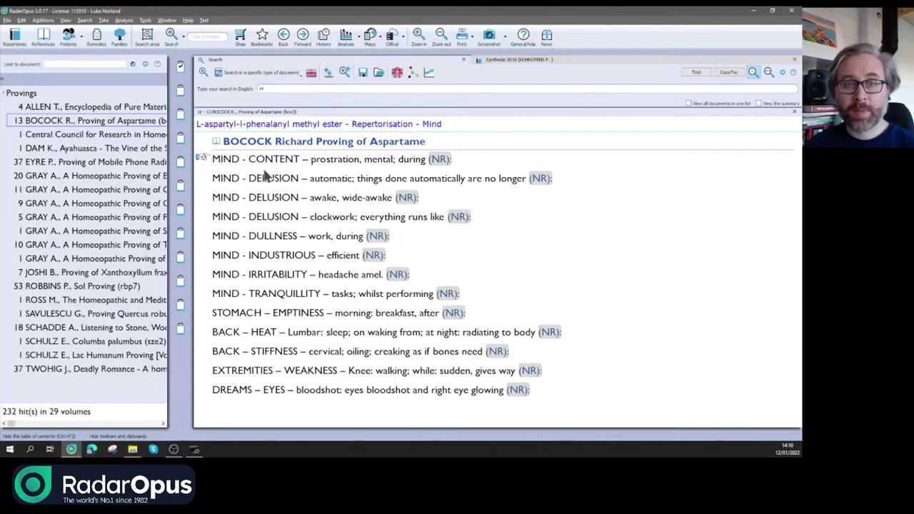
# Open the Proving of Aspartame in its own tab and look over the Additions menu.
pyautogui.click(323, 164)
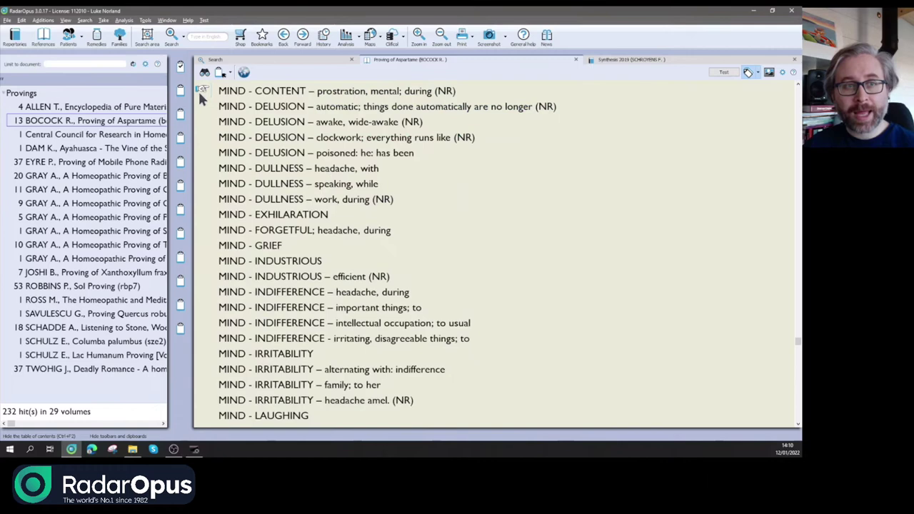
pyautogui.click(44, 21)
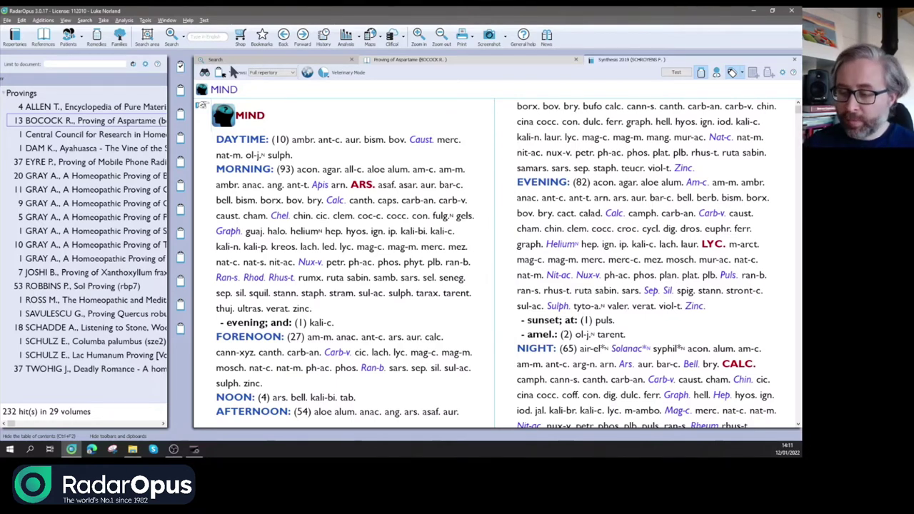
# Navigate Synthesis to MIND - CONTENT, then return to the Aspartame proving's rubric list.
pyautogui.press('Down')
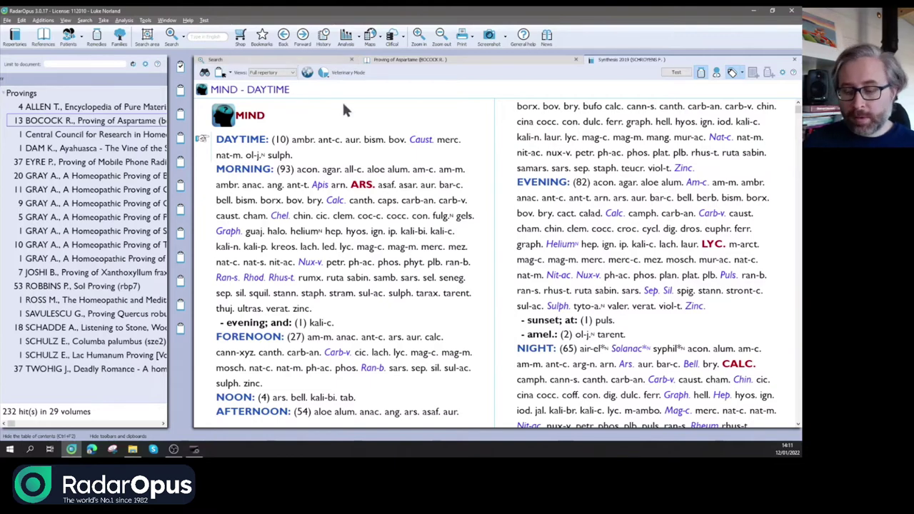
pyautogui.write('con')
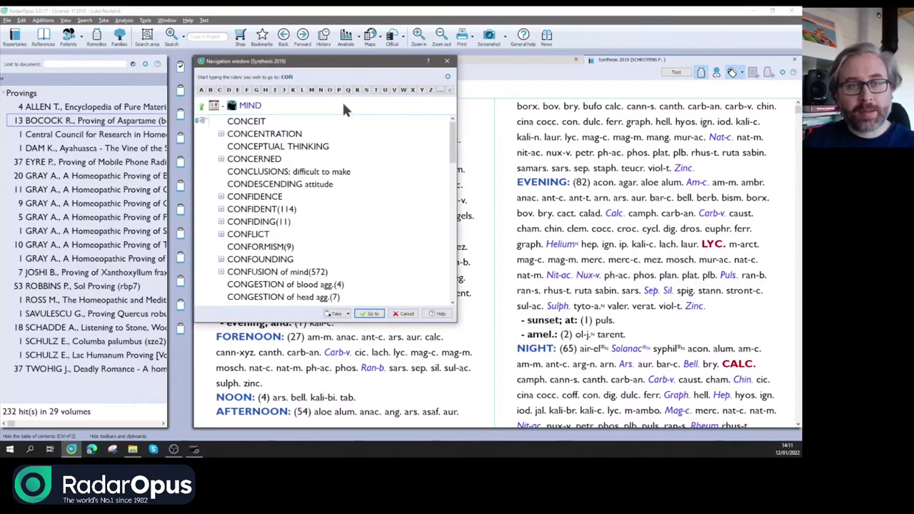
pyautogui.write('tent')
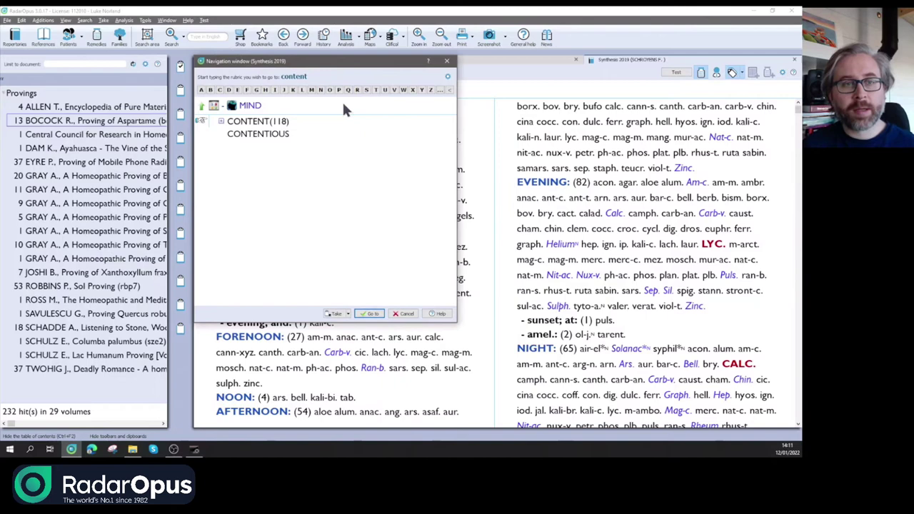
pyautogui.press('Return')
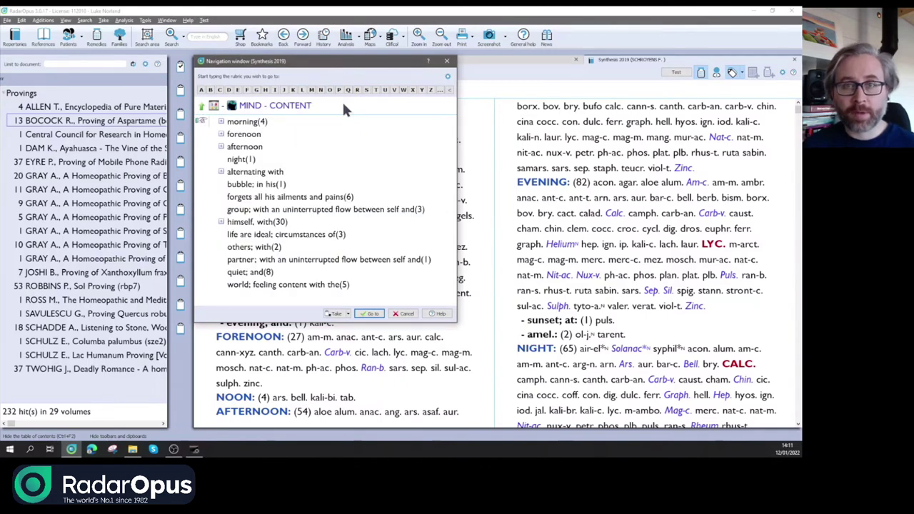
pyautogui.press('Return')
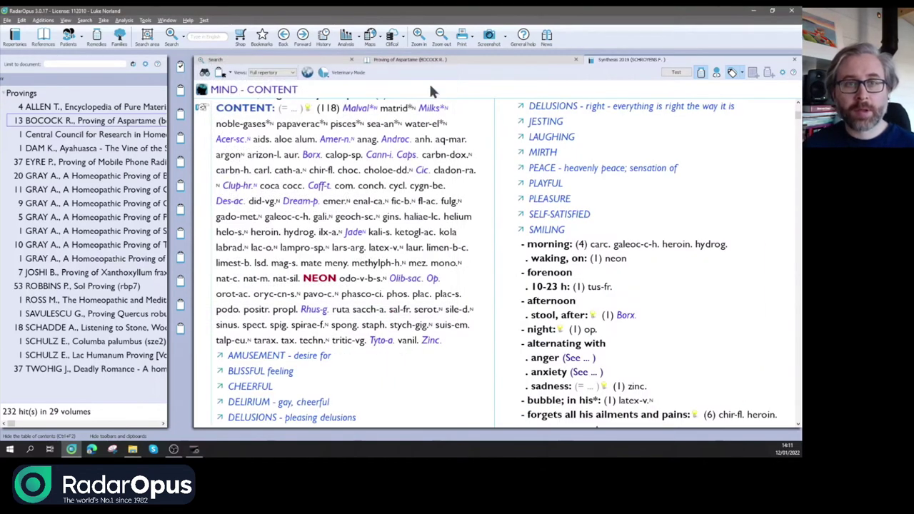
pyautogui.click(447, 62)
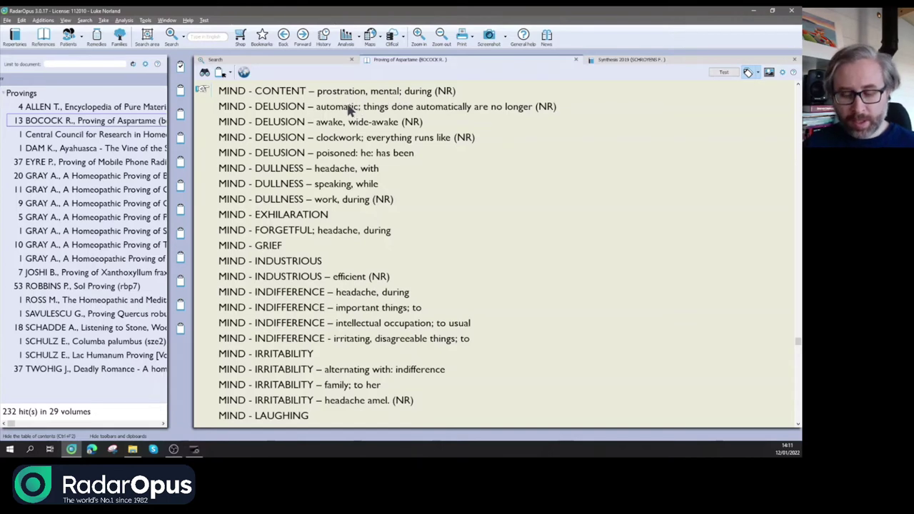
# Copy the proving's 'prostration, mental; during' rubric text to the clipboard.
pyautogui.scroll(1, 319, 96)
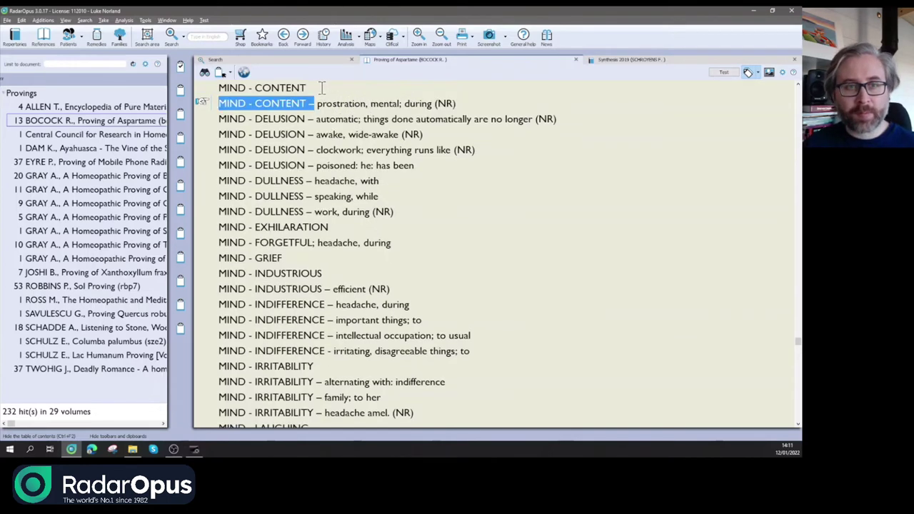
pyautogui.scroll(1, 319, 96)
pyautogui.moveTo(317, 115); pyautogui.dragTo(427, 125)
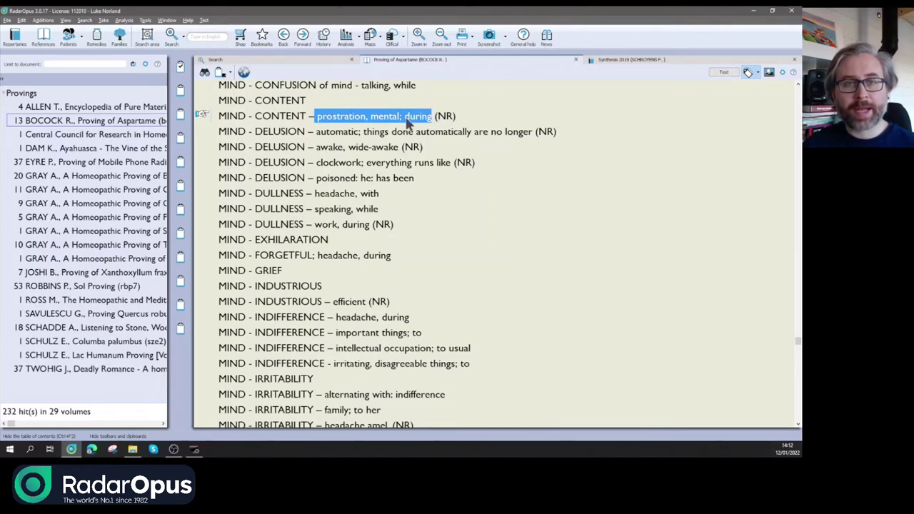
pyautogui.rightClick(408, 123)
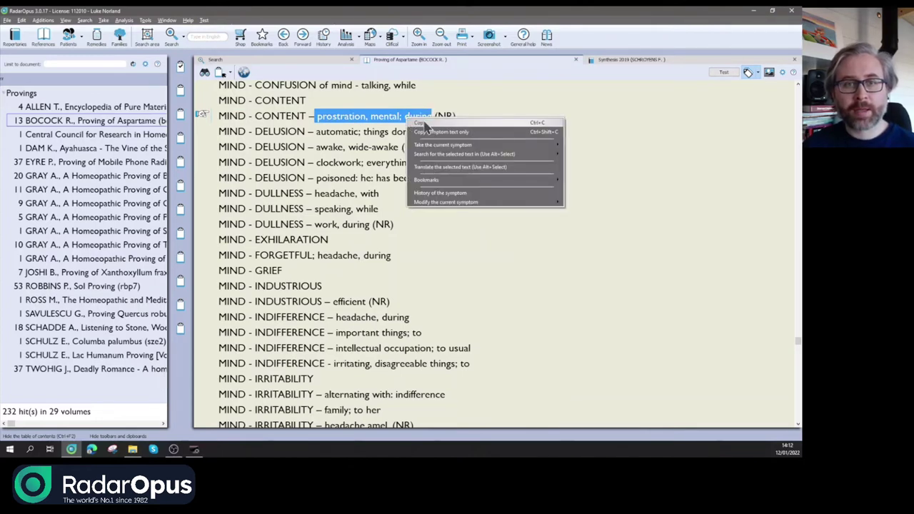
pyautogui.click(424, 122)
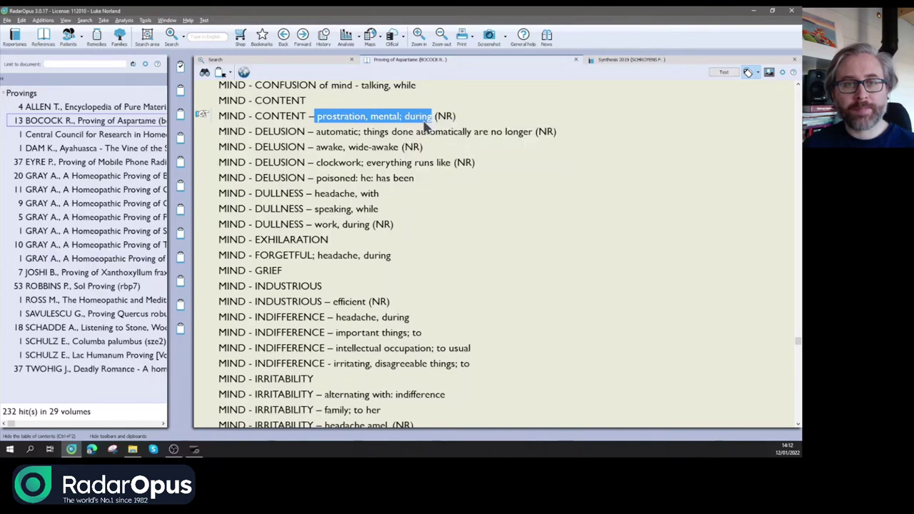
pyautogui.click(622, 63)
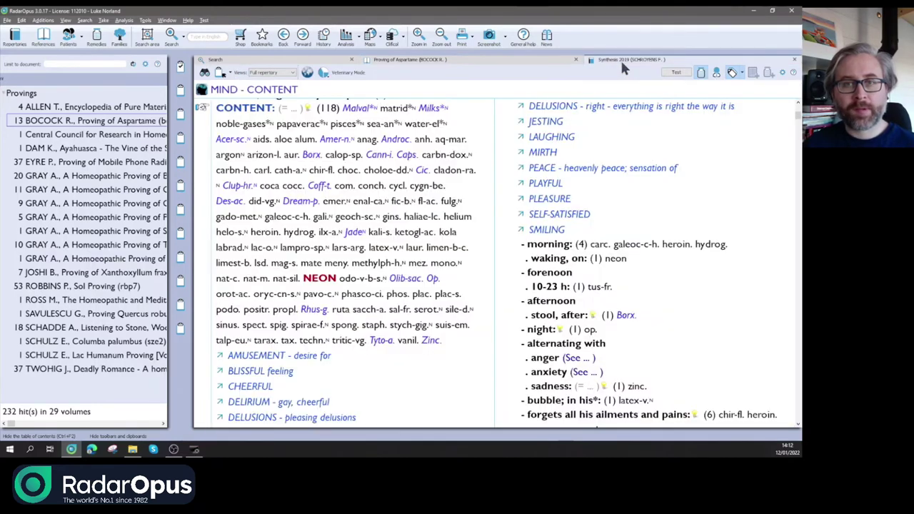
pyautogui.click(504, 57)
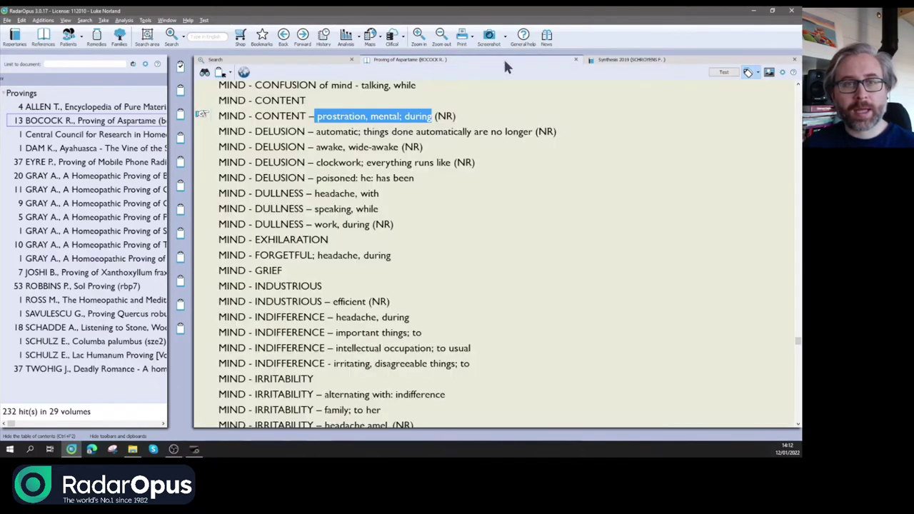
# Move Synthesis to MIND - CONTENT 'partner; with an uninterrupted flow between self and' and open Additions.
pyautogui.click(624, 57)
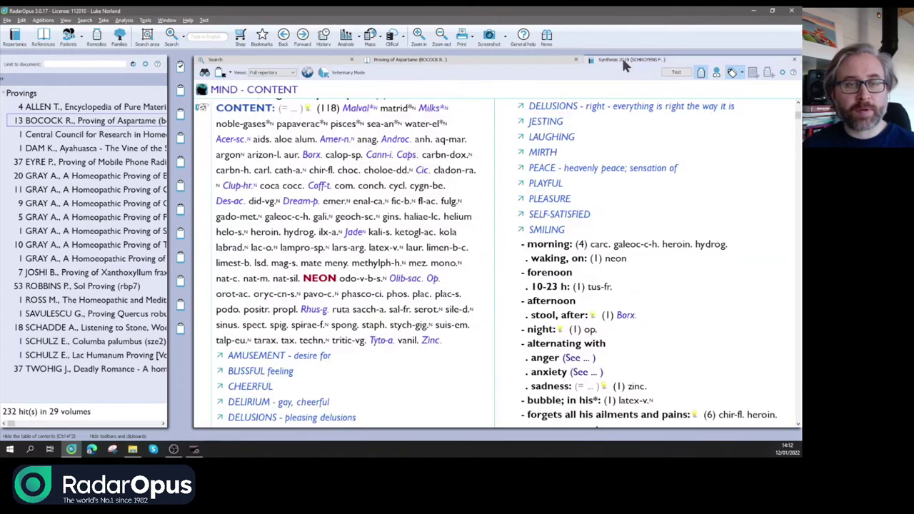
pyautogui.press('space')
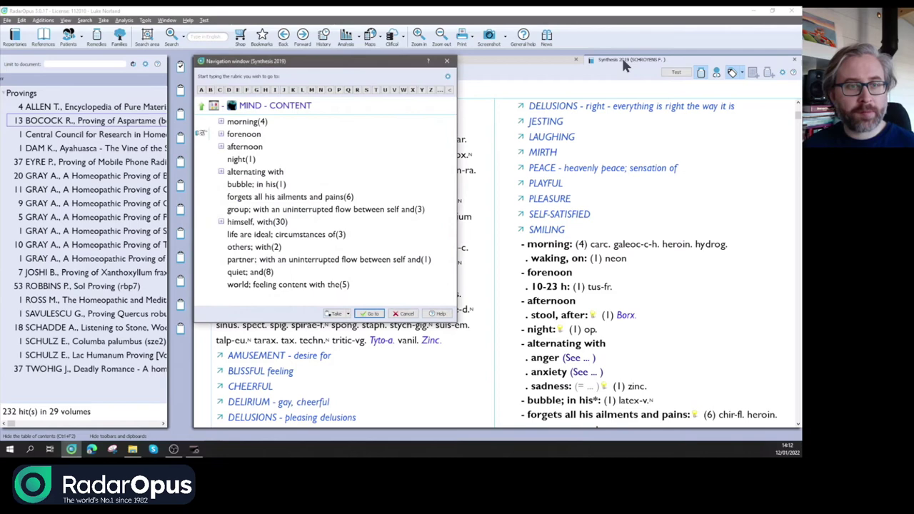
pyautogui.press('Down')
pyautogui.press('Down')
pyautogui.press('Down')
pyautogui.press('Down')
pyautogui.press('Down')
pyautogui.press('Down')
pyautogui.press('Down')
pyautogui.press('Down')
pyautogui.press('Down')
pyautogui.press('Down')
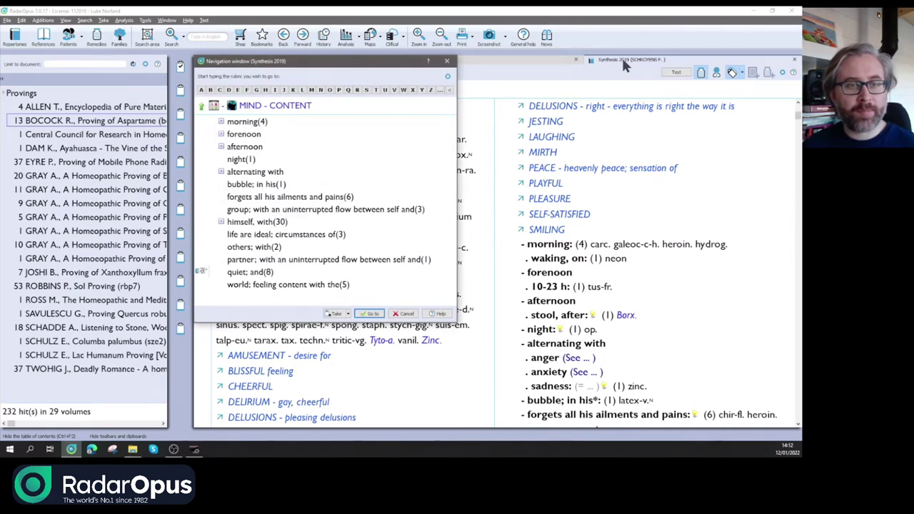
pyautogui.press('Up')
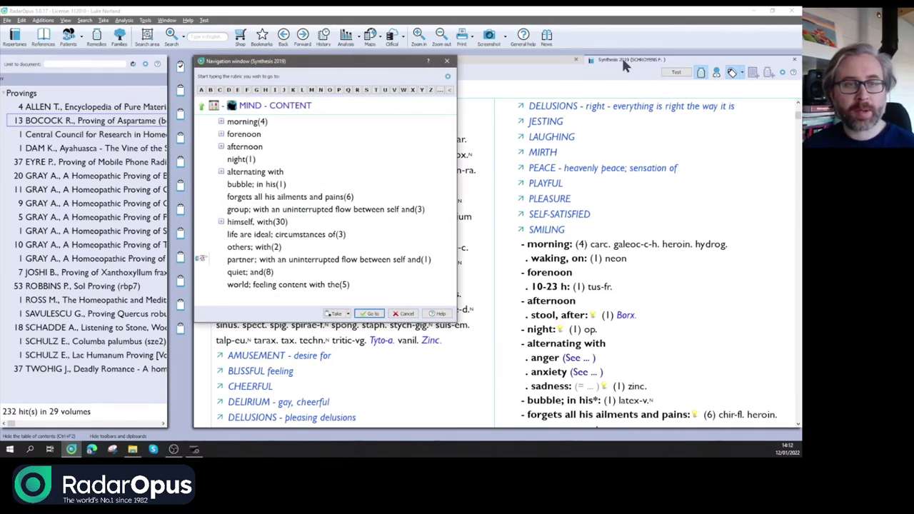
pyautogui.press('Return')
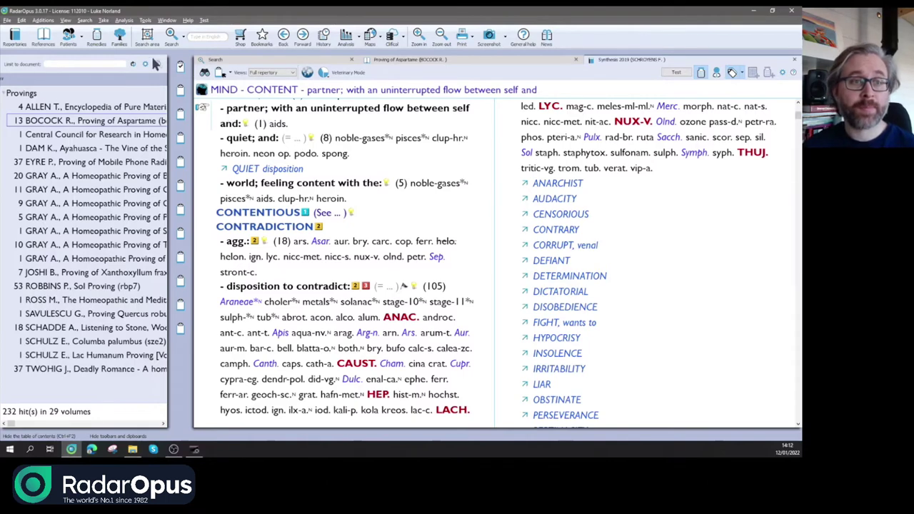
pyautogui.click(42, 22)
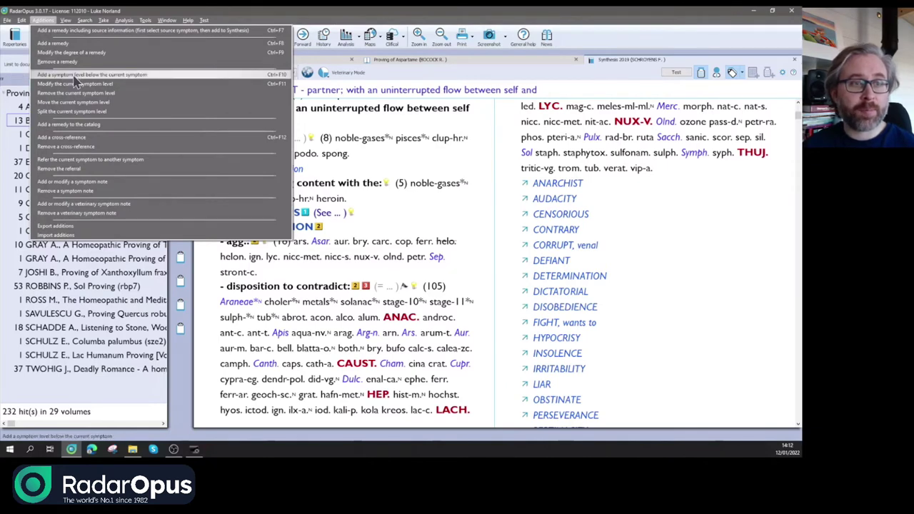
# Add the pasted 'prostration, mental; during' rubric at the same level under MIND - CONTENT.
pyautogui.click(72, 74)
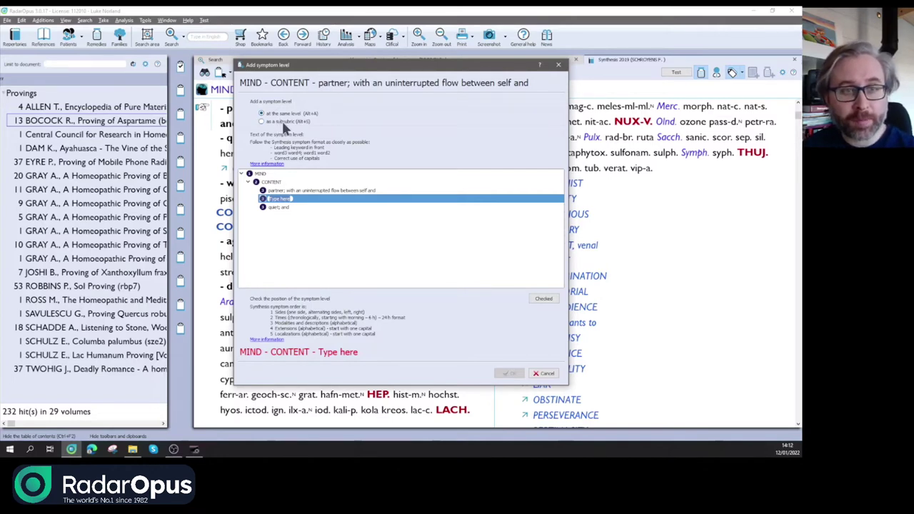
pyautogui.click(282, 122)
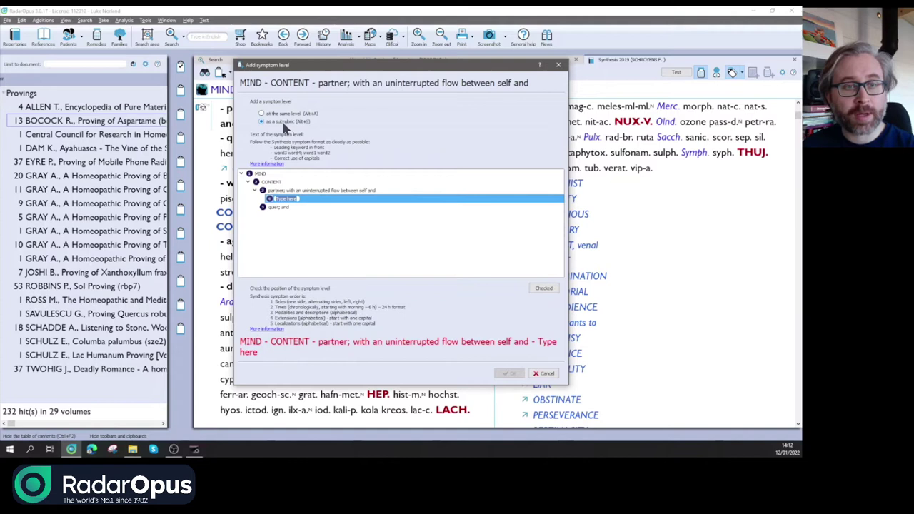
pyautogui.click(263, 112)
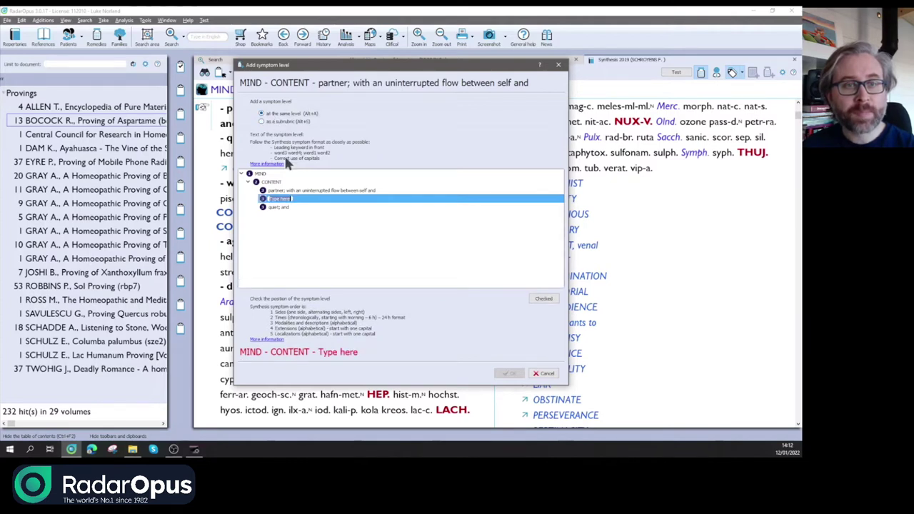
pyautogui.click(289, 200)
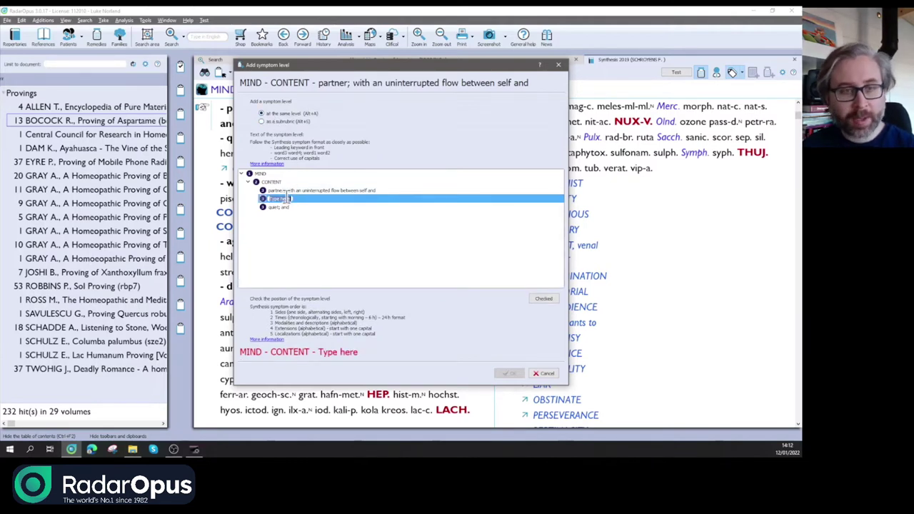
pyautogui.hotkey('ctrl', 'v')
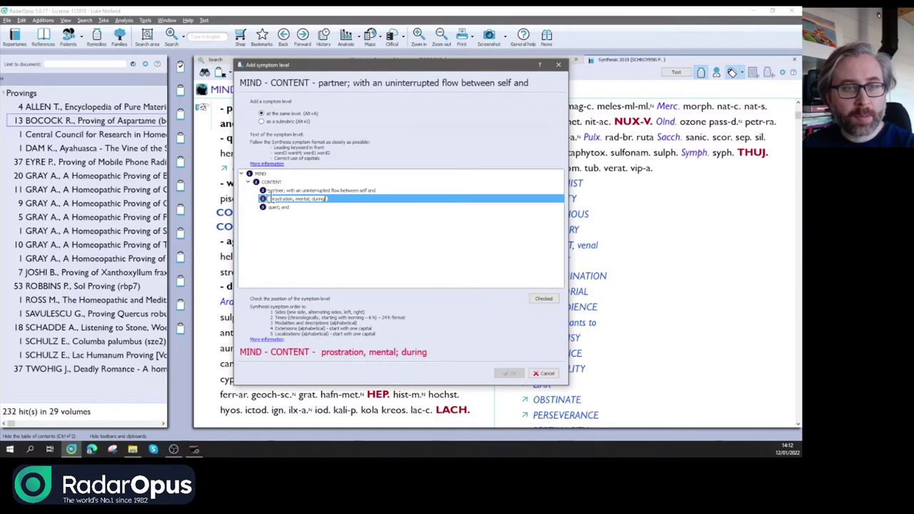
pyautogui.press('Return')
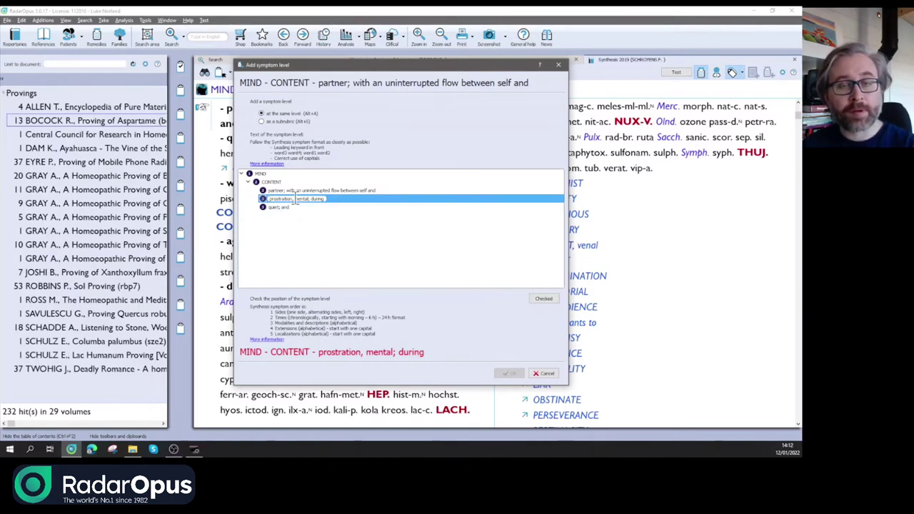
pyautogui.click(326, 200)
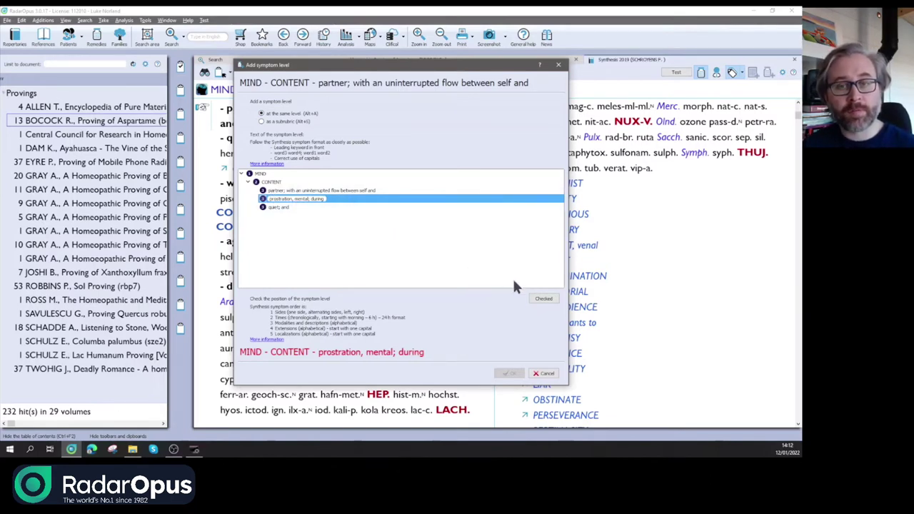
pyautogui.click(544, 300)
pyautogui.click(508, 373)
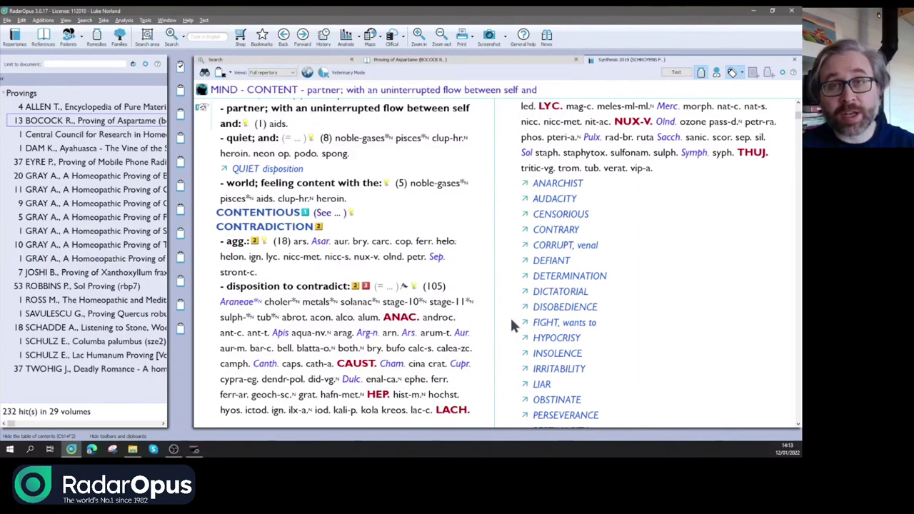
# Add aspartame with its source information to the new prostration rubric.
pyautogui.scroll(-5, 510, 325)
pyautogui.scroll(5, 512, 324)
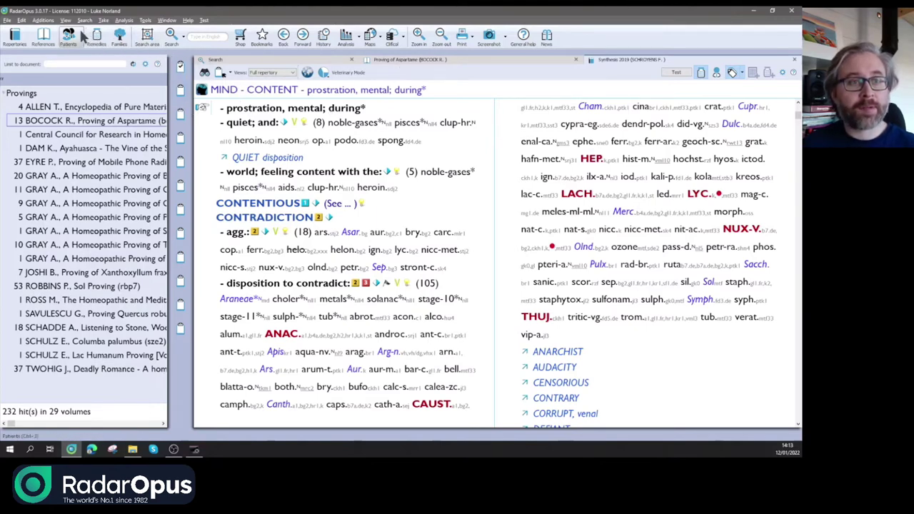
pyautogui.click(44, 21)
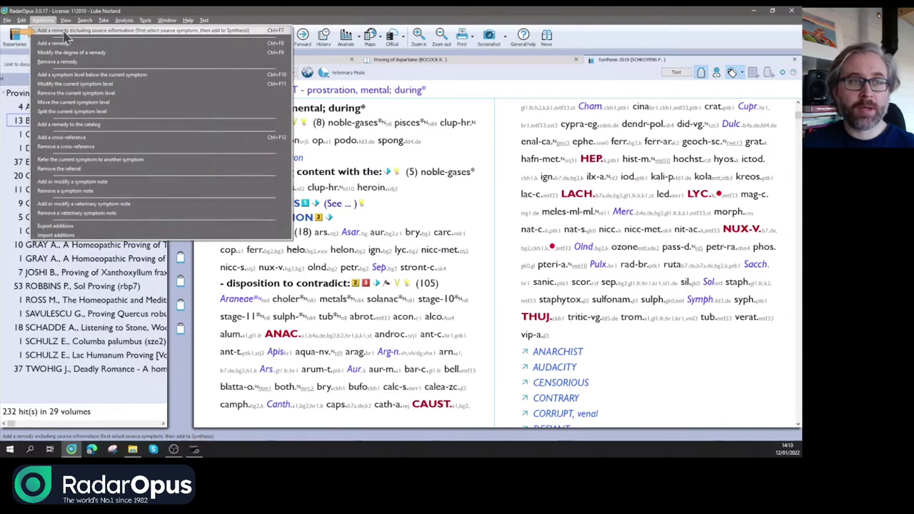
pyautogui.click(64, 32)
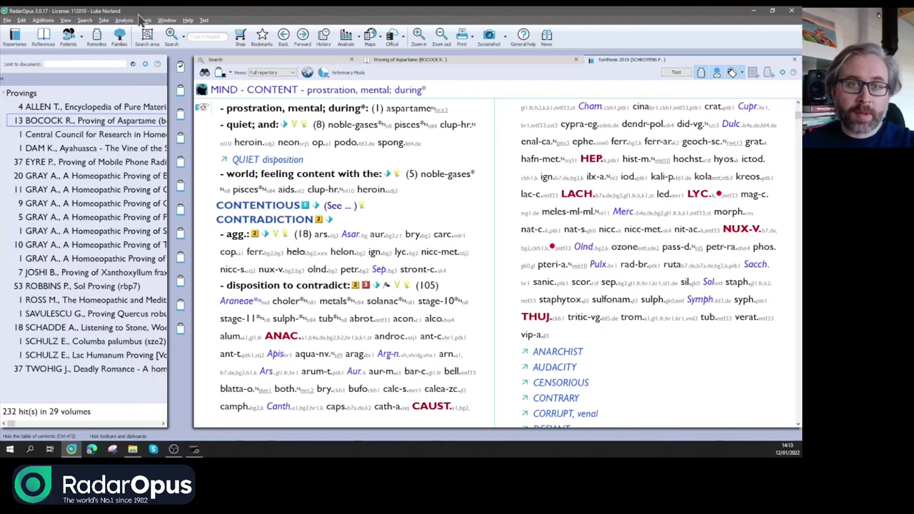
# Check the aspartame source reference, then return to the Aspartame proving's symptom list.
pyautogui.click(443, 114)
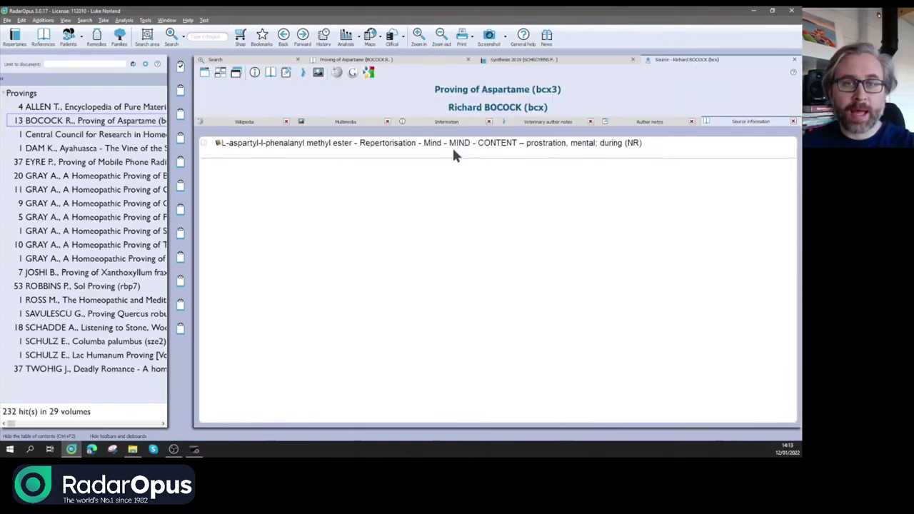
pyautogui.click(455, 146)
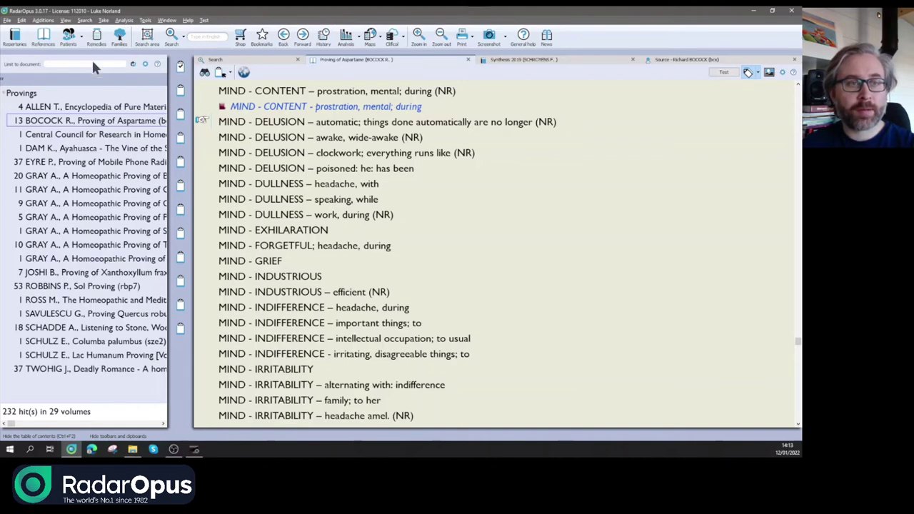
# Return to Synthesis and navigate to the MIND - DELUSIONS 'auditory' rubric.
pyautogui.click(44, 21)
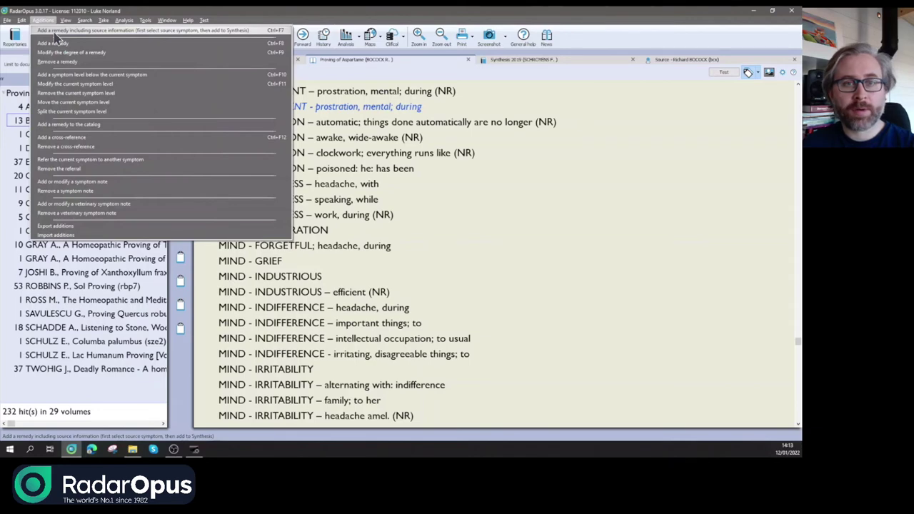
pyautogui.click(61, 38)
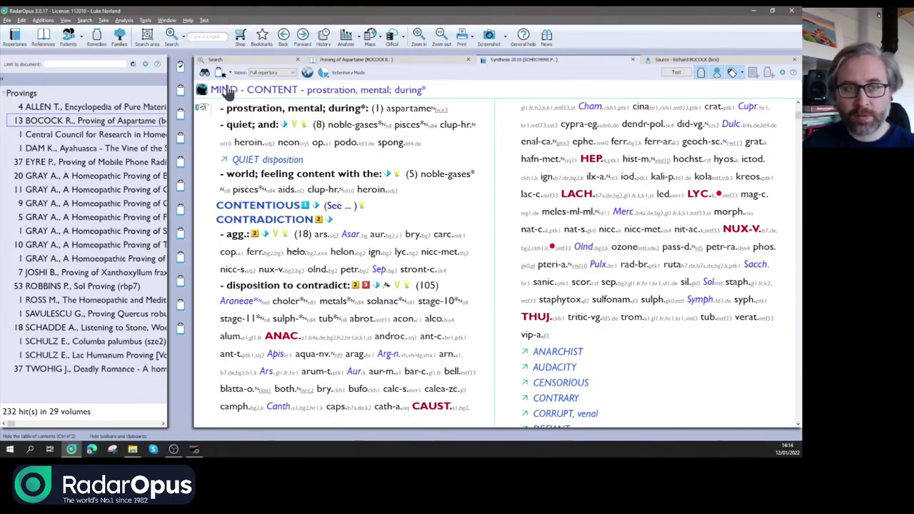
pyautogui.write('delusions')
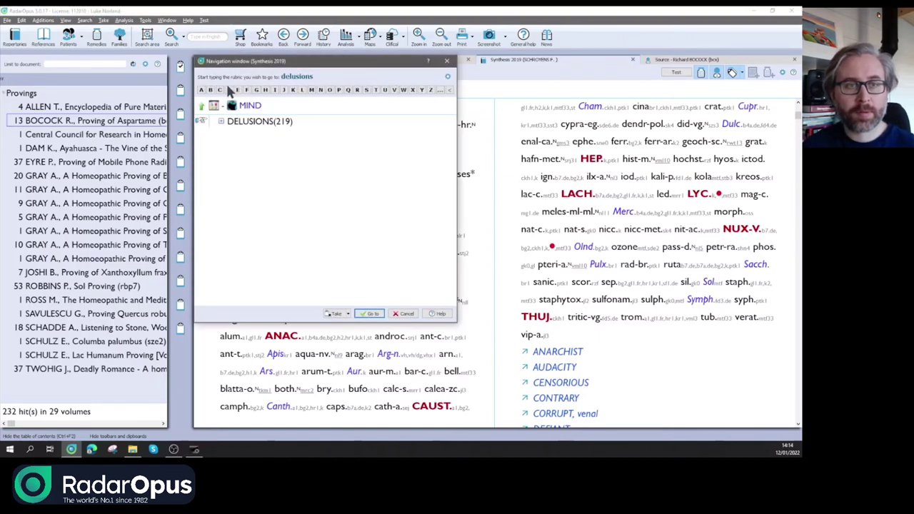
pyautogui.press('Return')
pyautogui.write('au')
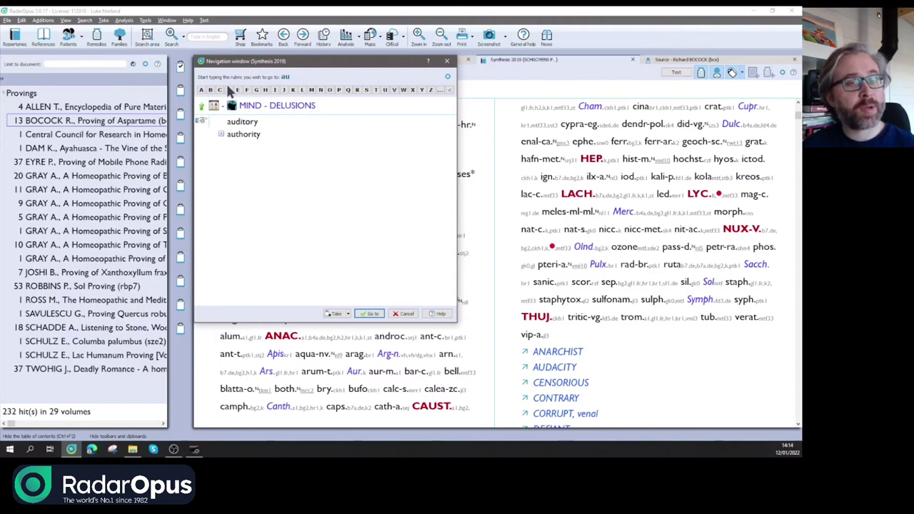
pyautogui.press('Return')
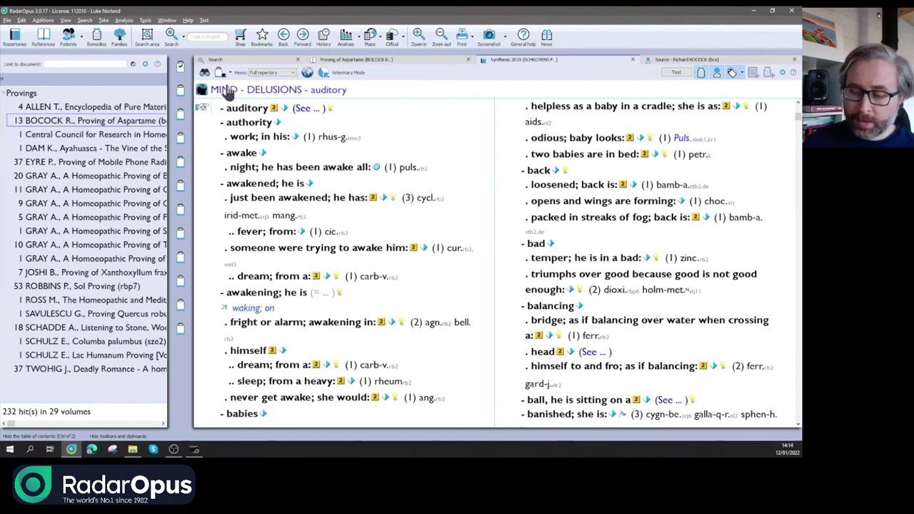
pyautogui.press('Insert')
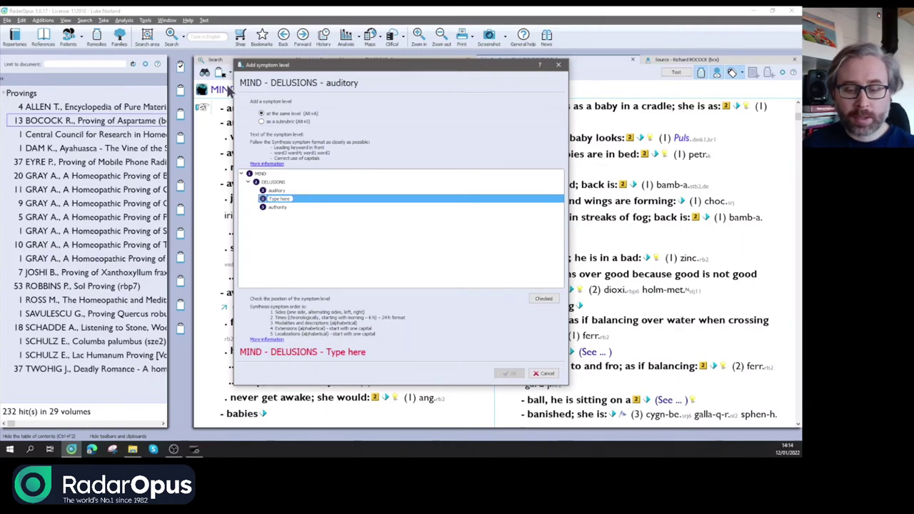
pyautogui.press('Escape')
pyautogui.click(405, 58)
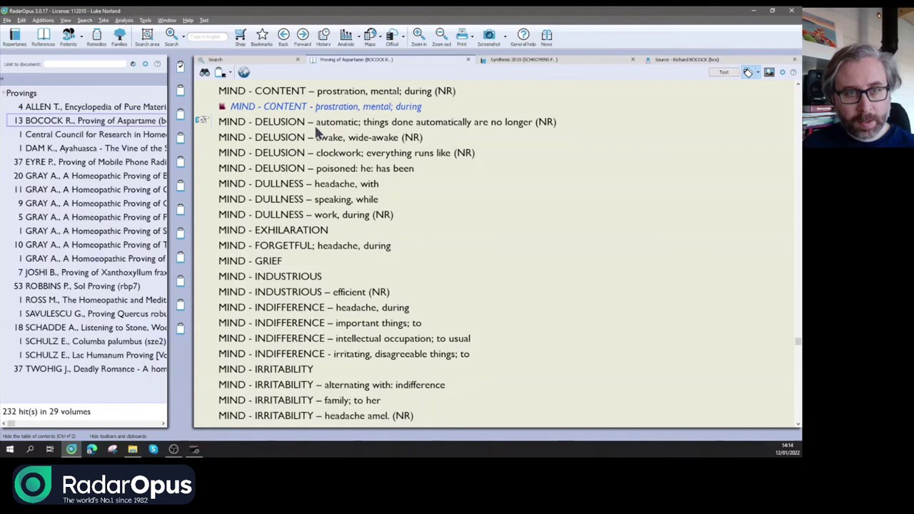
pyautogui.moveTo(318, 122); pyautogui.dragTo(534, 123)
pyautogui.hotkey('ctrl', 'c')
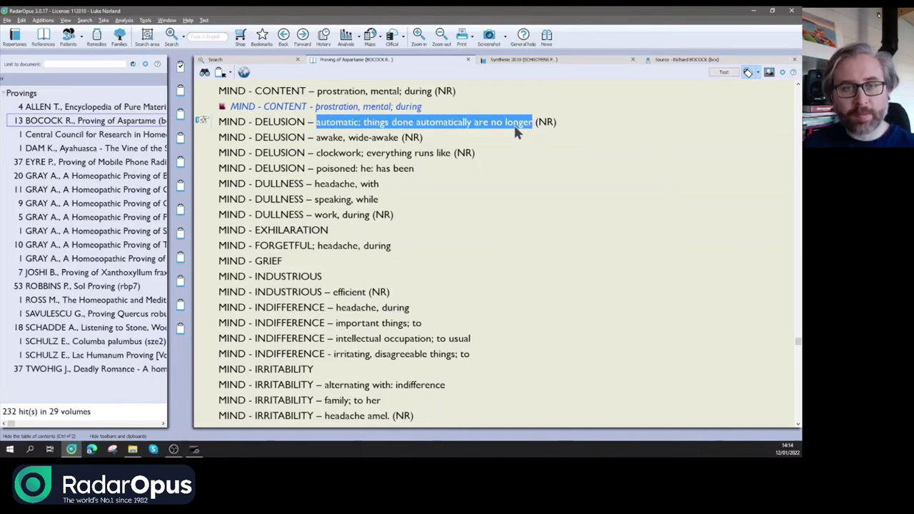
pyautogui.click(507, 60)
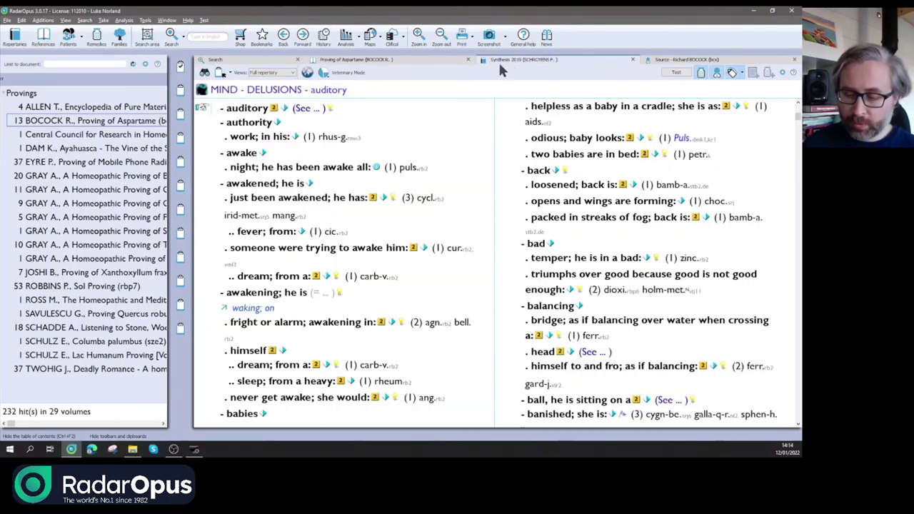
# Add the pasted 'automatic; things done automatically are no longer' rubric under MIND - DELUSIONS.
pyautogui.hotkey('alt', 'a')
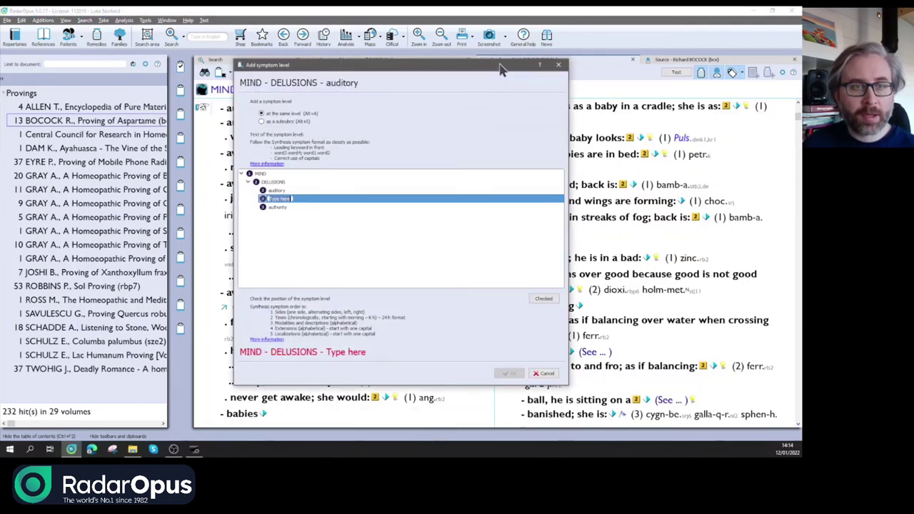
pyautogui.hotkey('ctrl', 'v')
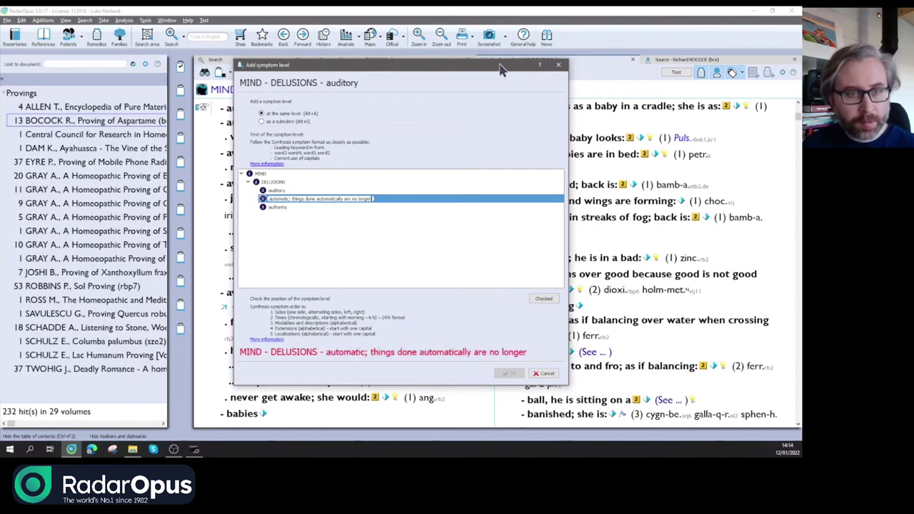
pyautogui.press('Return')
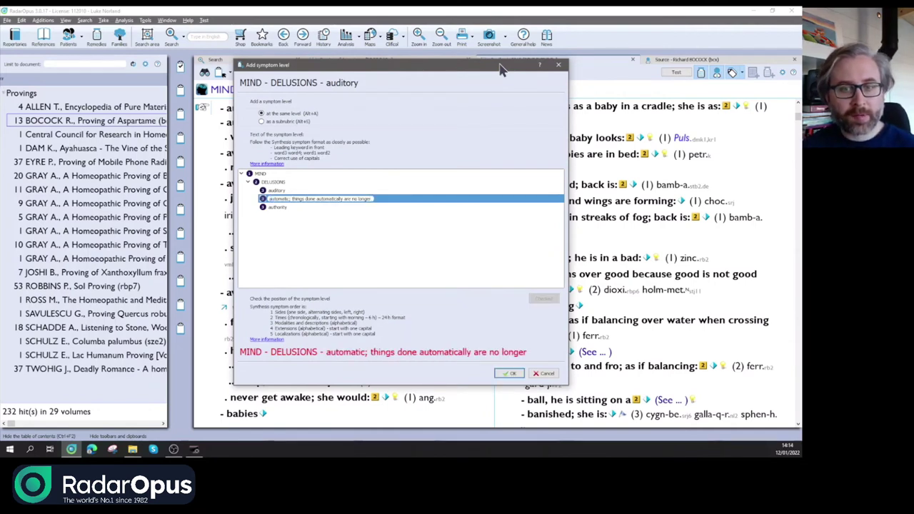
pyautogui.press('Return')
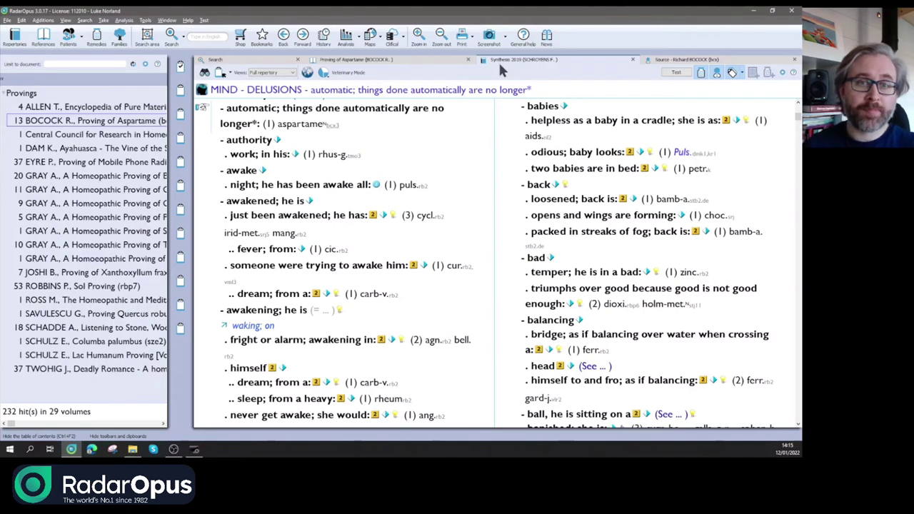
# Search the current Synthesis document for the aspartame remedy and show all matching rubrics in one list.
pyautogui.rightClick(305, 126)
pyautogui.moveTo(340, 132)
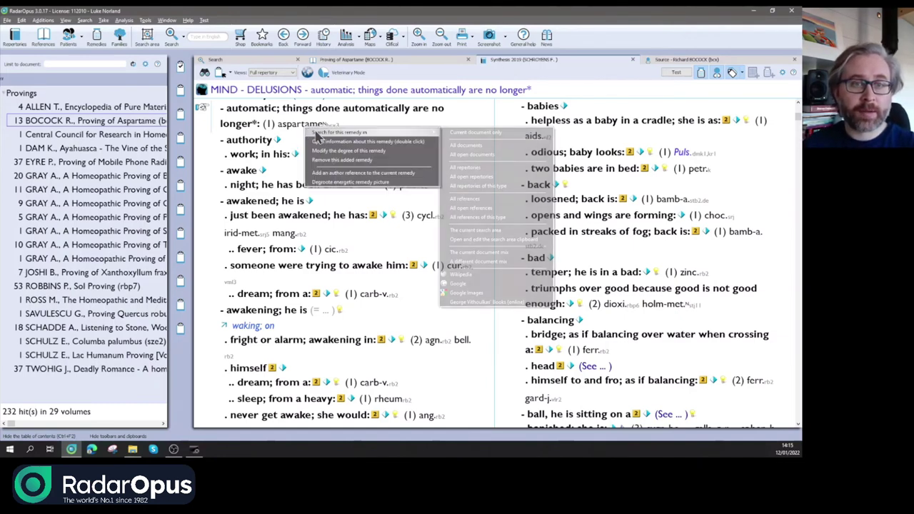
pyautogui.click(453, 133)
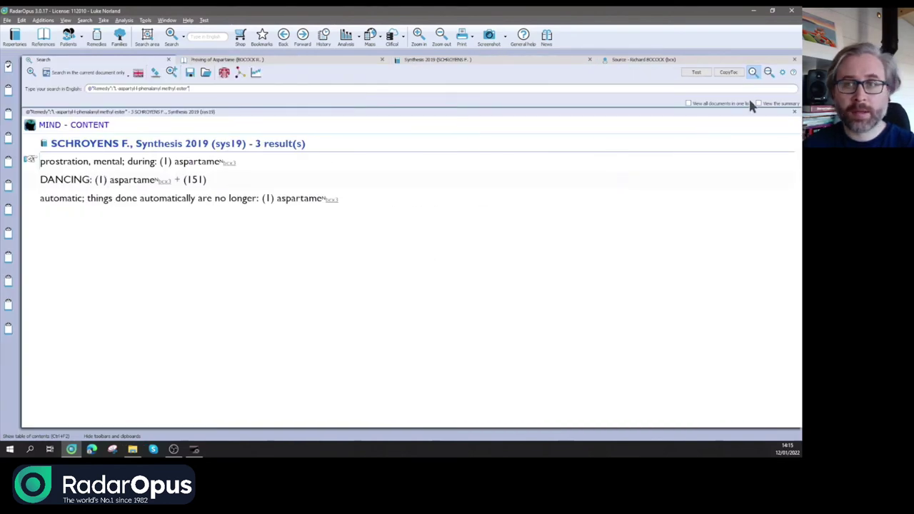
pyautogui.click(737, 104)
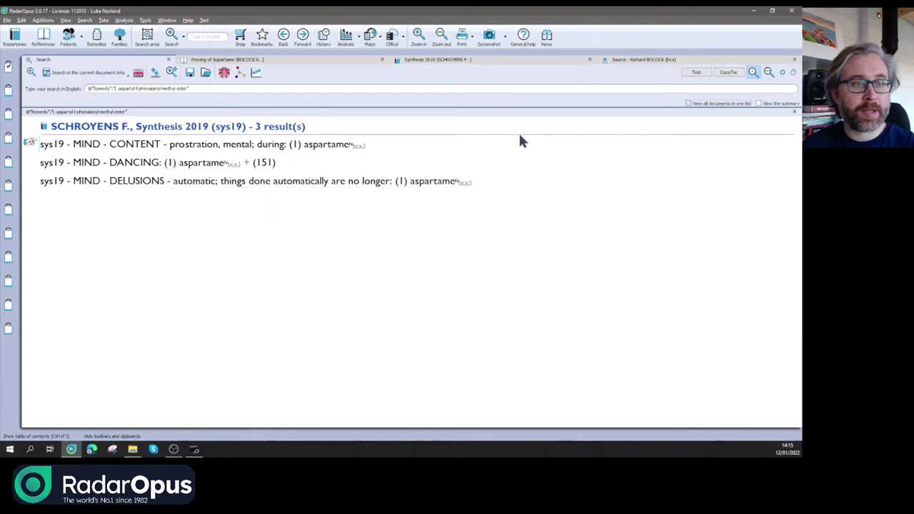